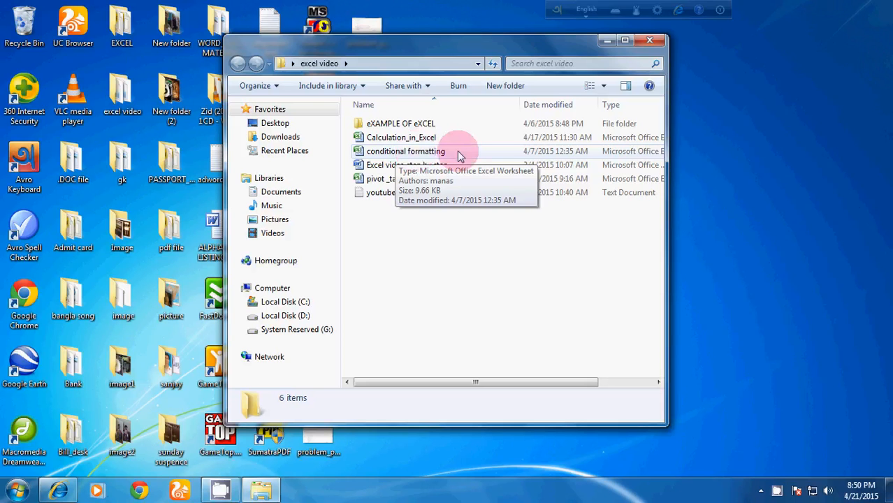
Open the Calculation_in_Excel workbook from the excel video folder, continuing without updating links
click(422, 140)
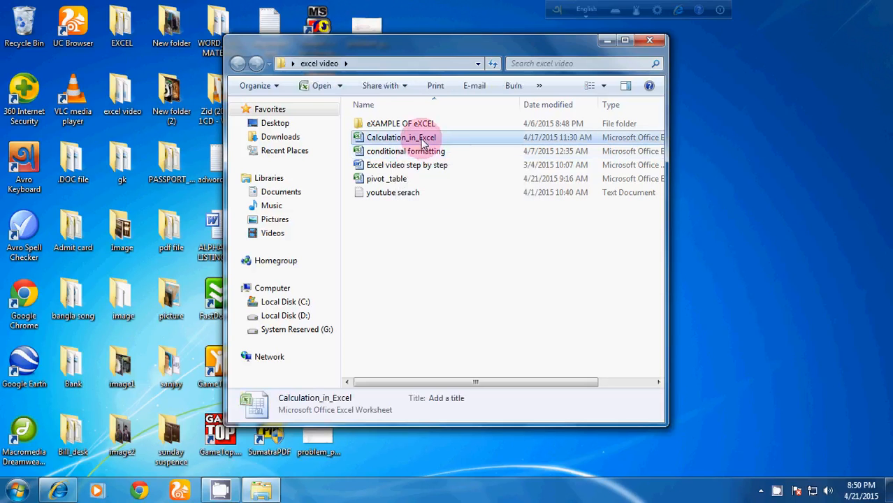
double_click(422, 139)
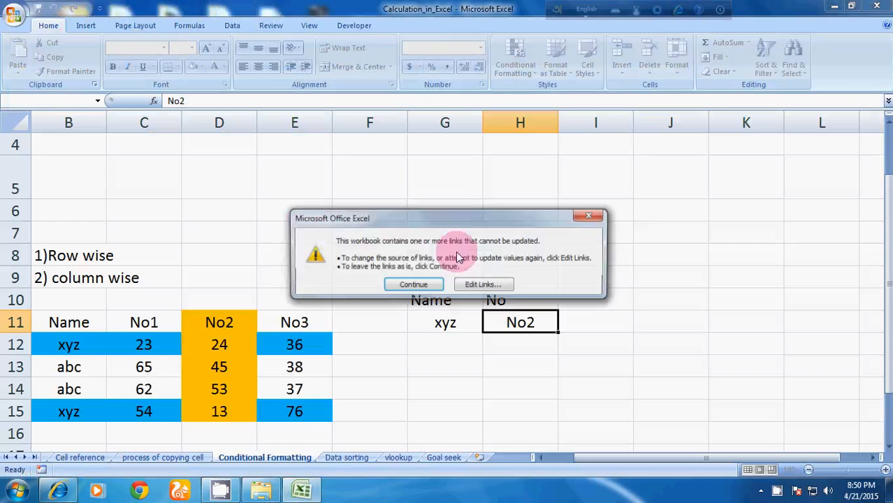
click(413, 285)
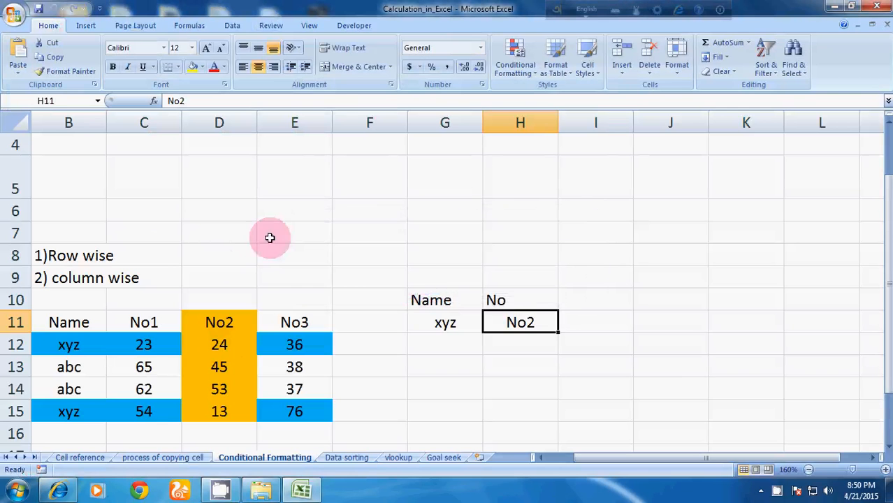
Switch to the Goal seek sheet and clear the Simple Interest cell D8
scroll(269, 235, down, 3)
click(430, 458)
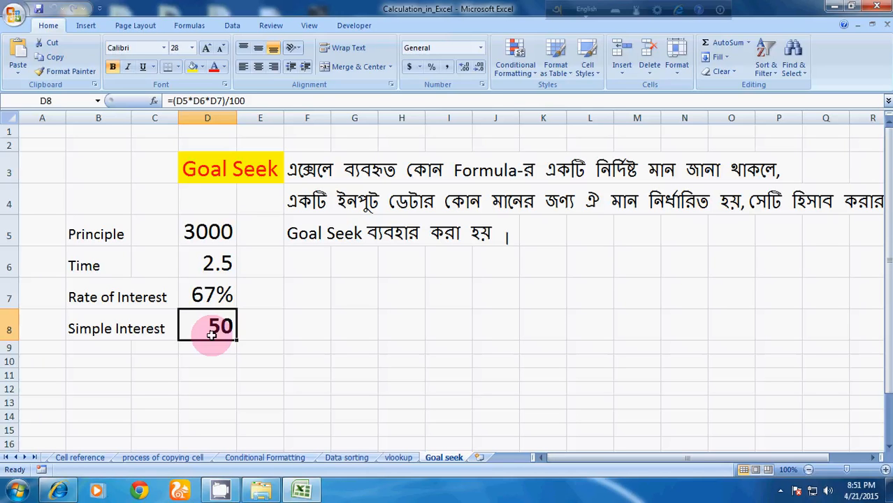
key(Delete)
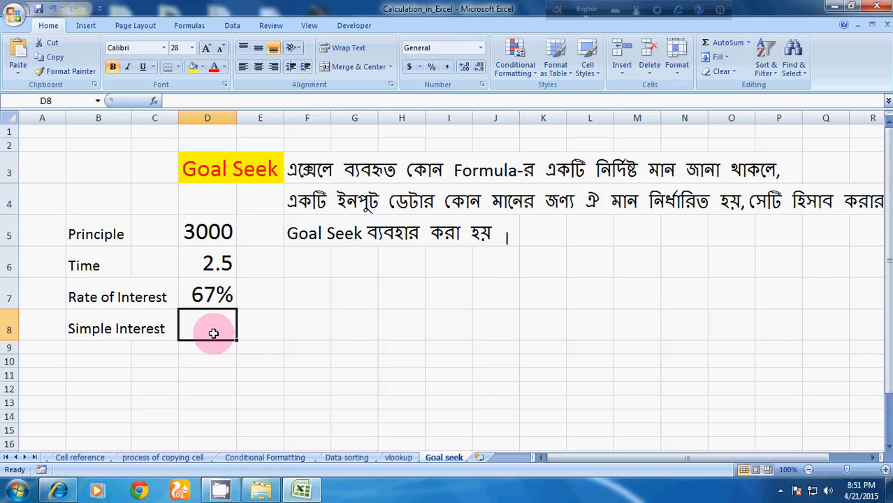
Enter the formula =(D5*D6*D7)/100 in the Simple Interest cell D8
click(339, 359)
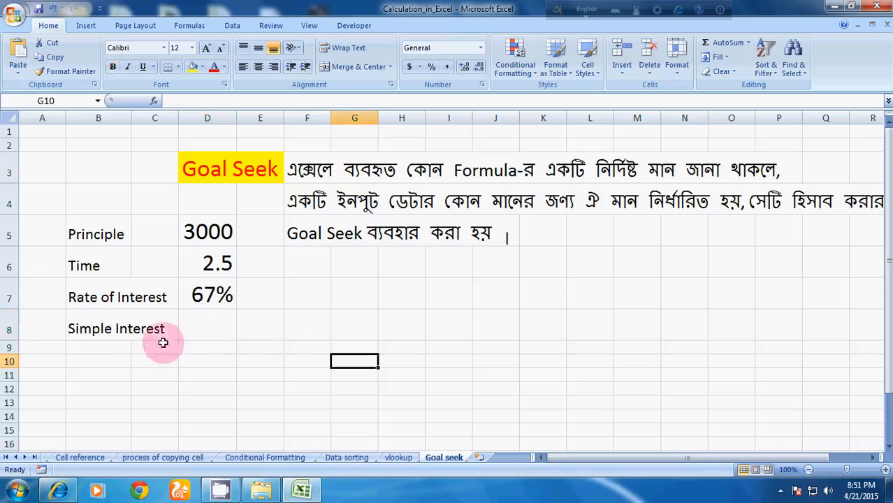
click(211, 330)
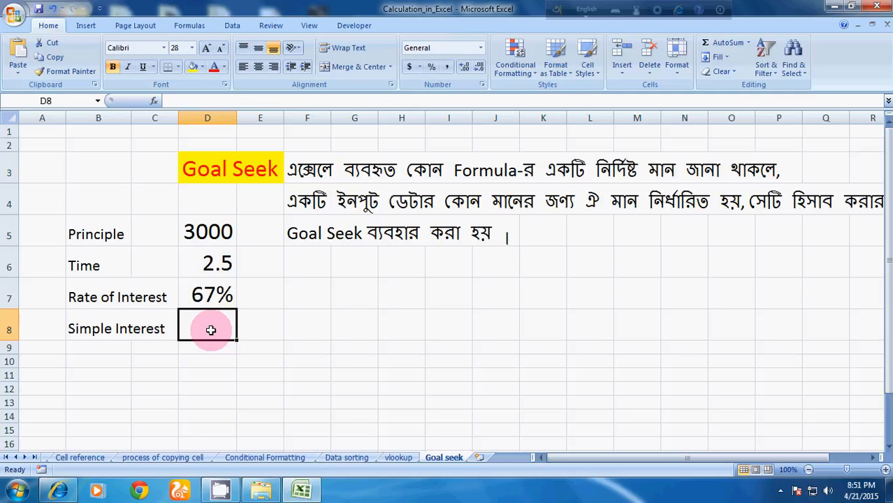
text(=)
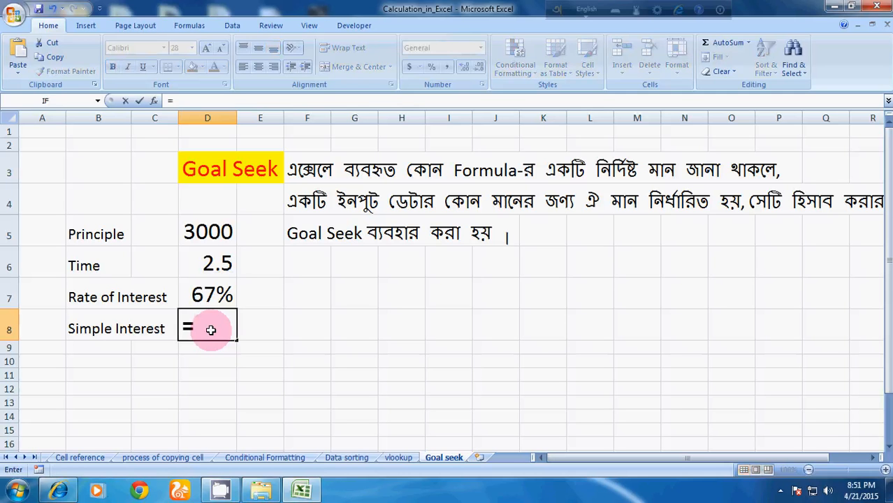
click(201, 239)
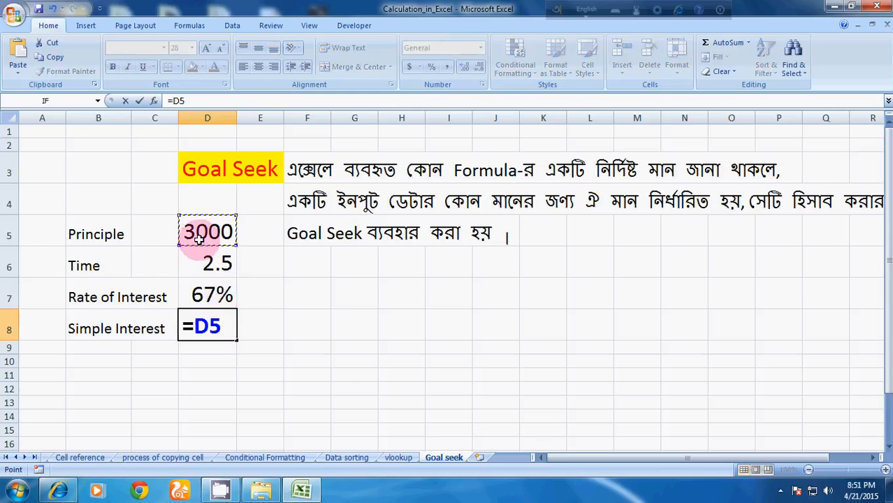
text(*)
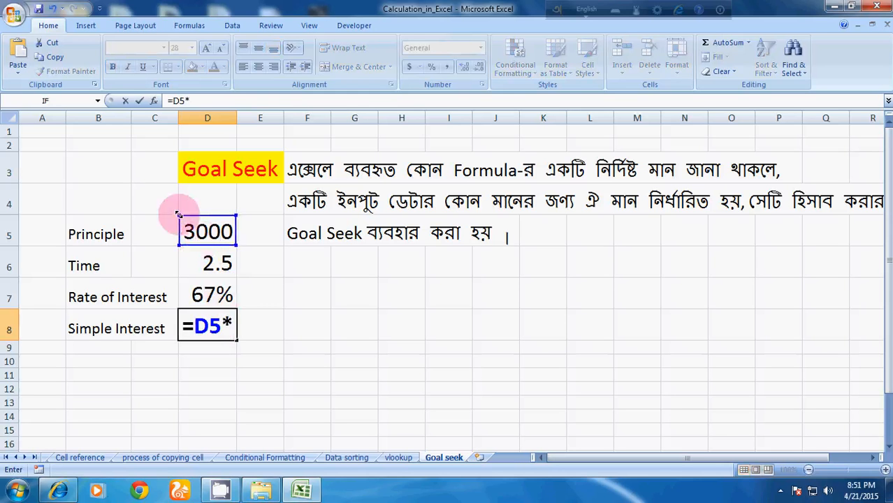
click(203, 259)
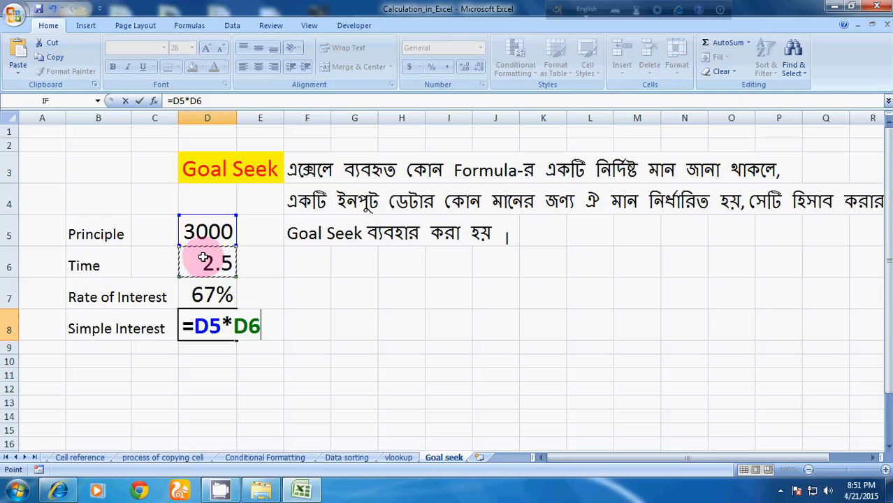
text(*)
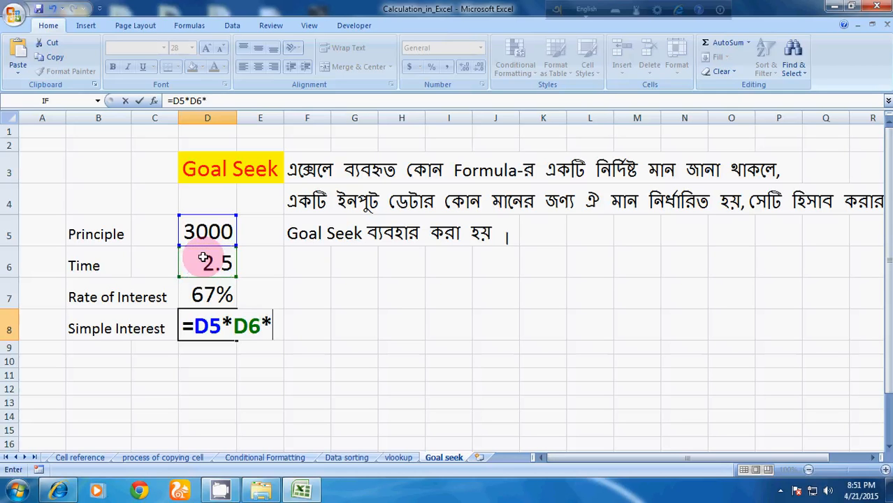
click(210, 294)
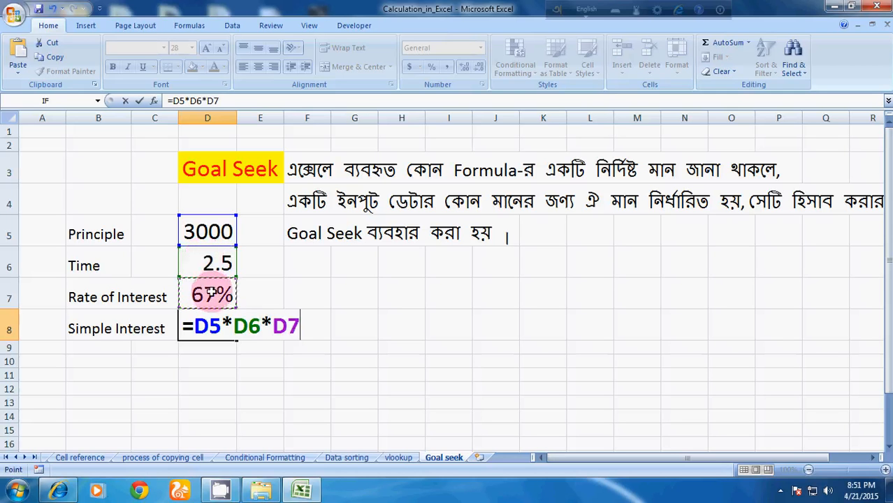
text(0)
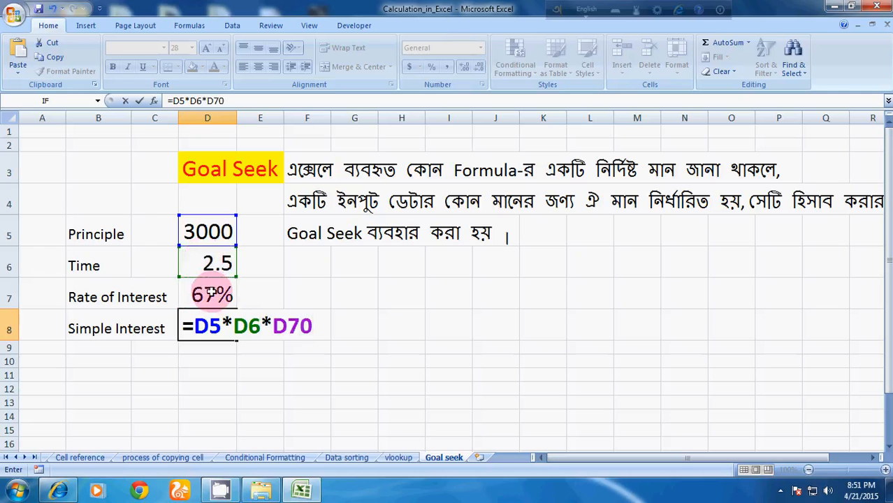
key(BackSpace)
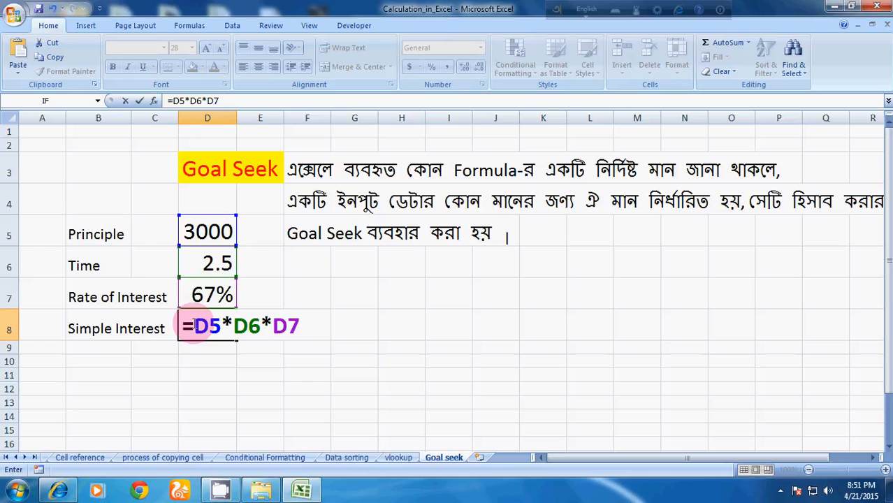
text(()
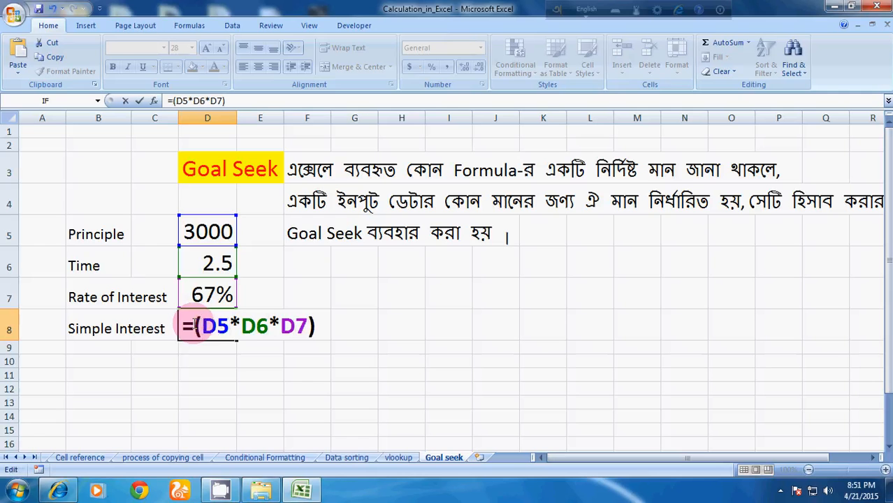
text()/100)
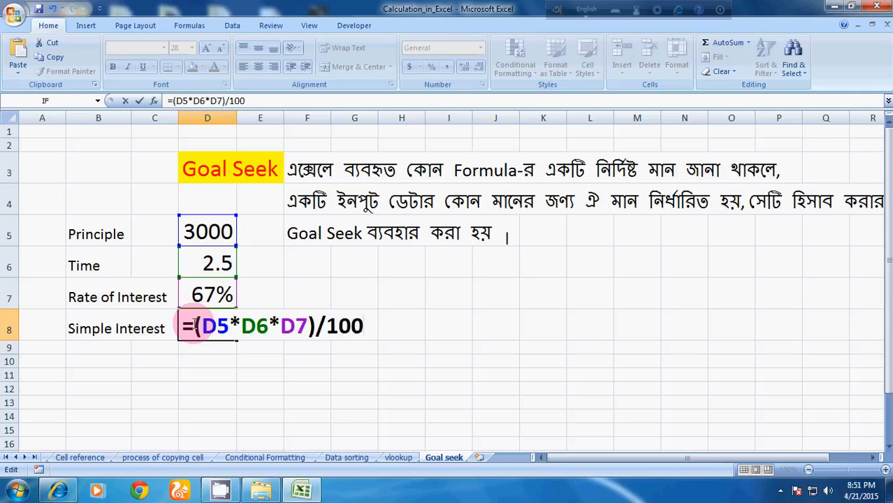
key(Return)
click(221, 327)
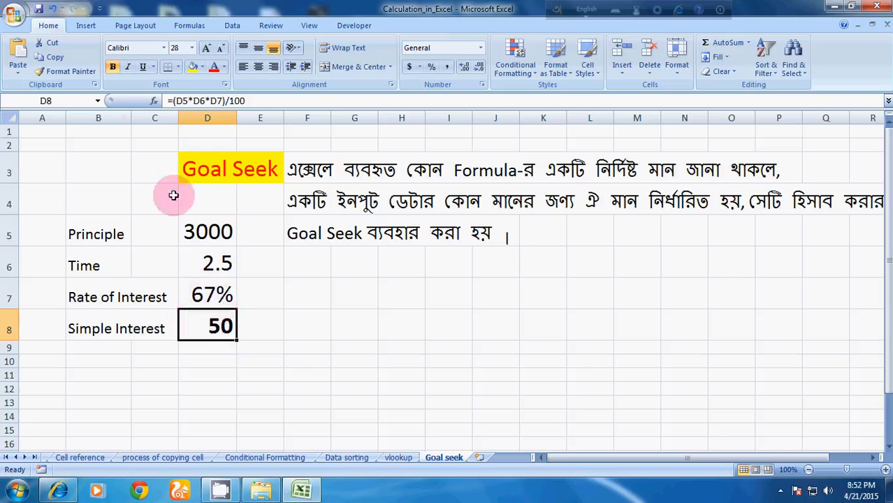
Run Goal Seek to set cell D8 to the value 80 by changing cell D7
click(231, 26)
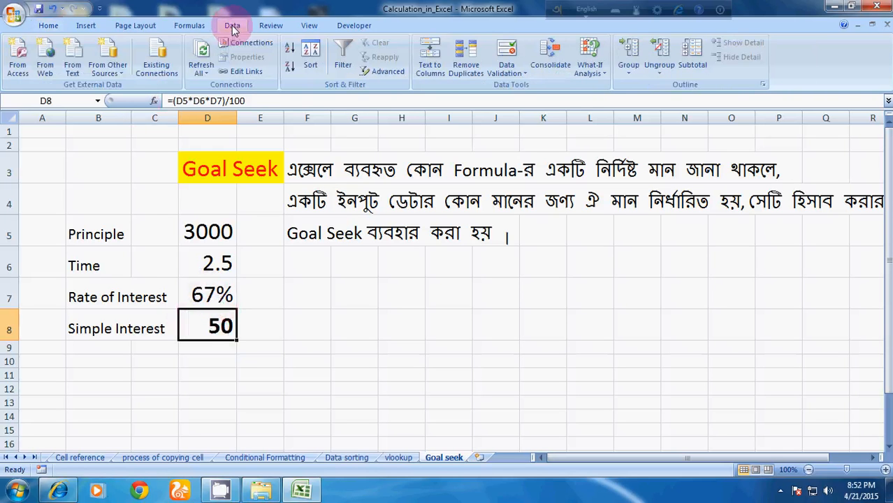
click(885, 470)
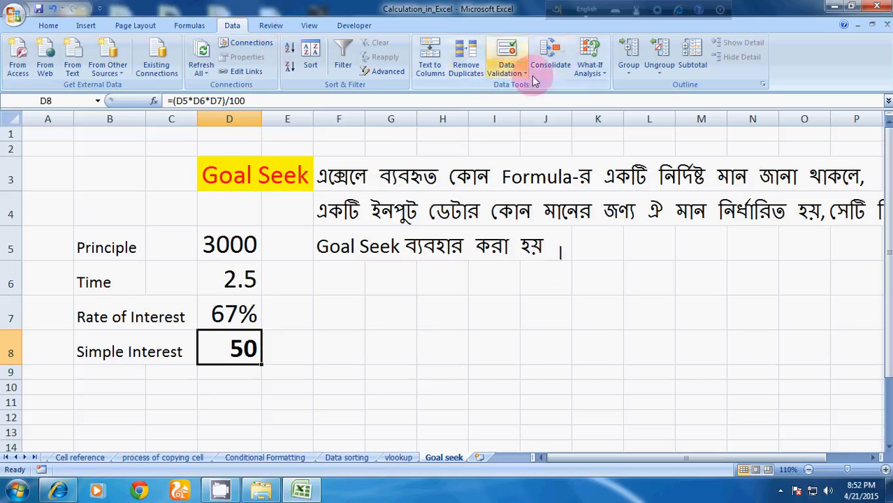
click(602, 76)
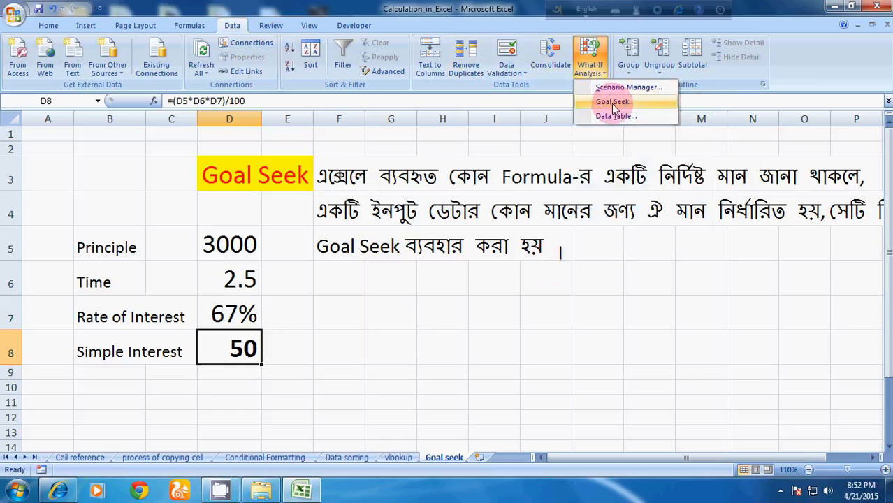
click(613, 104)
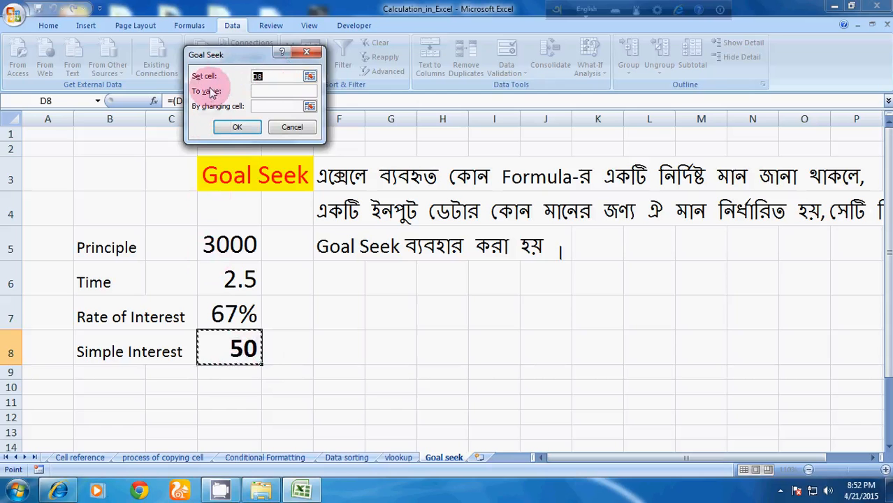
drag(209, 54, 352, 105)
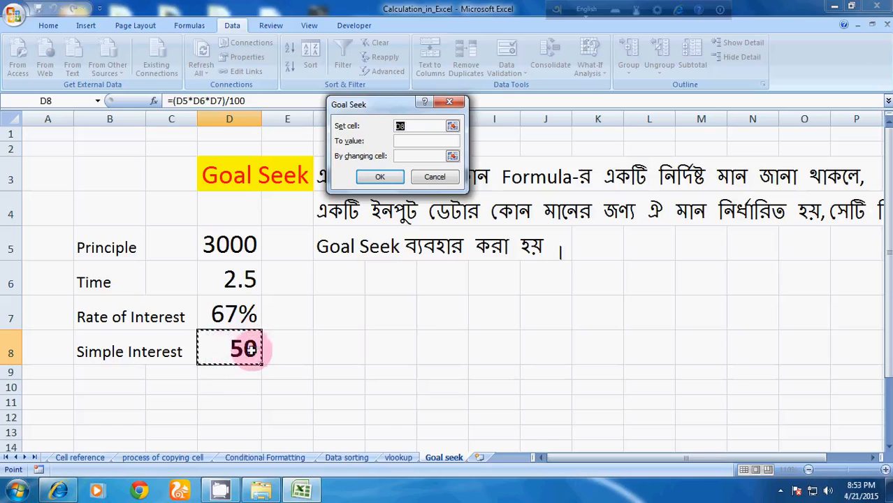
click(421, 142)
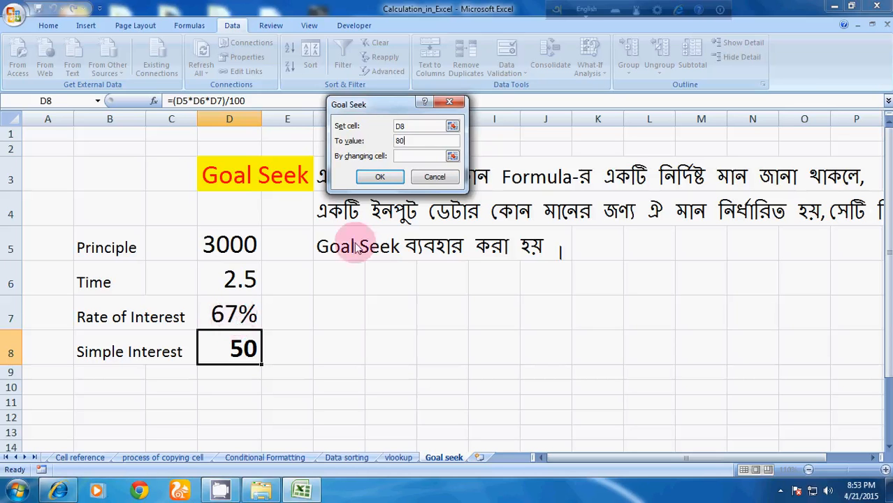
click(413, 156)
click(241, 308)
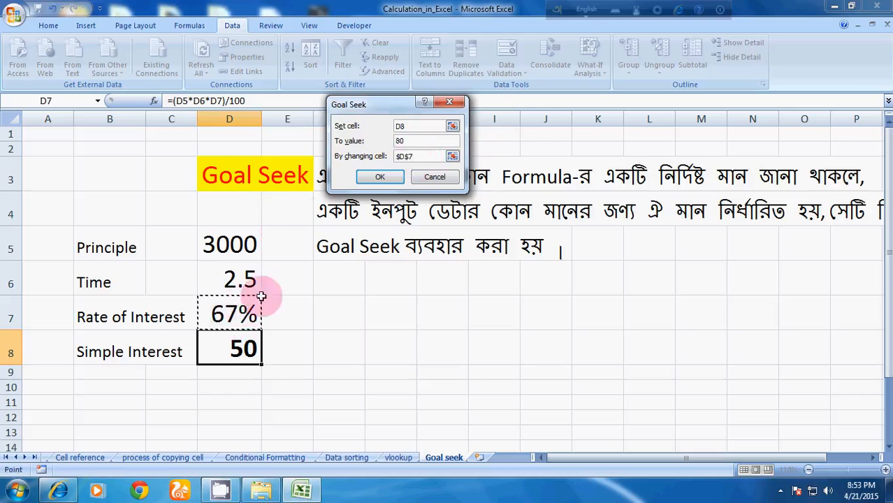
click(386, 179)
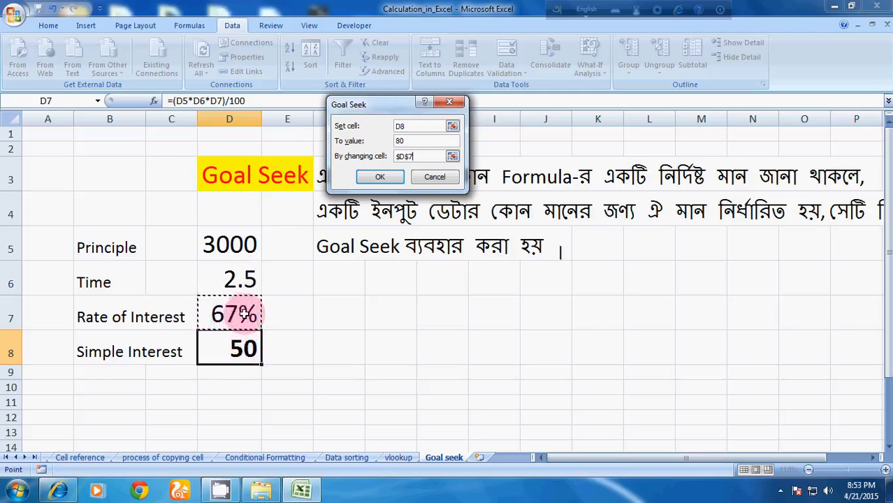
click(380, 179)
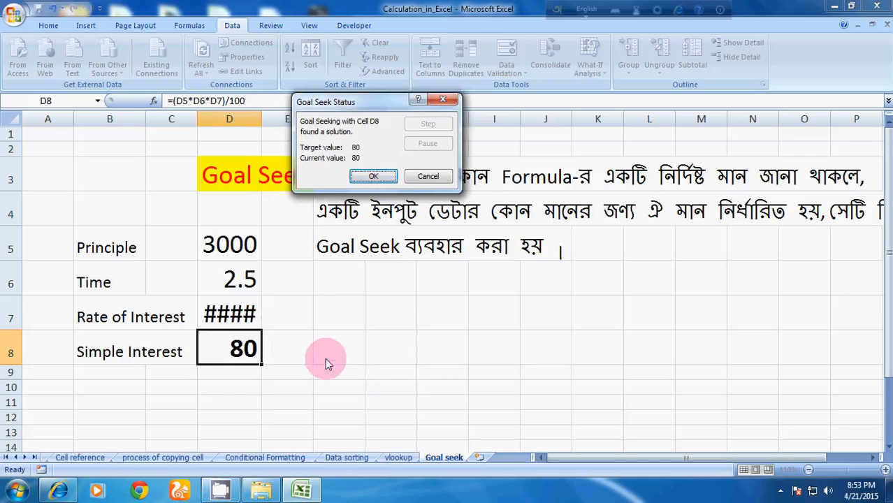
click(378, 177)
Autofit column D's width and inspect the full Rate of Interest value in D7
click(230, 313)
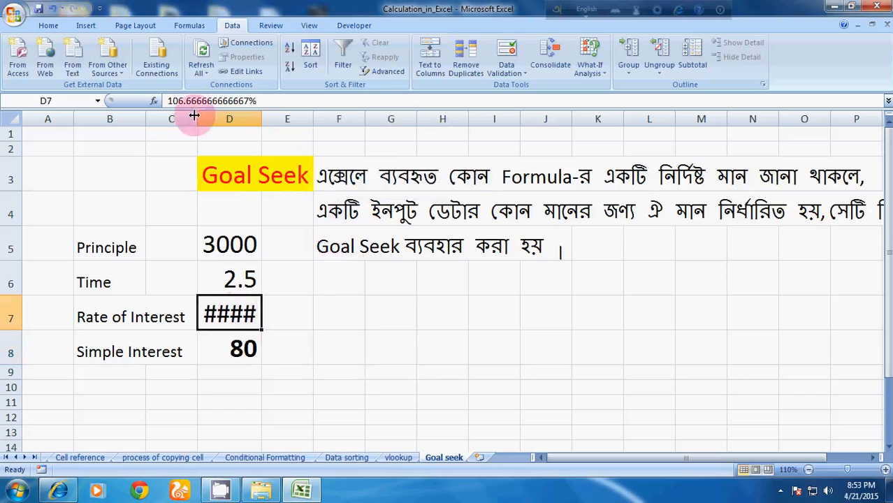
double_click(259, 120)
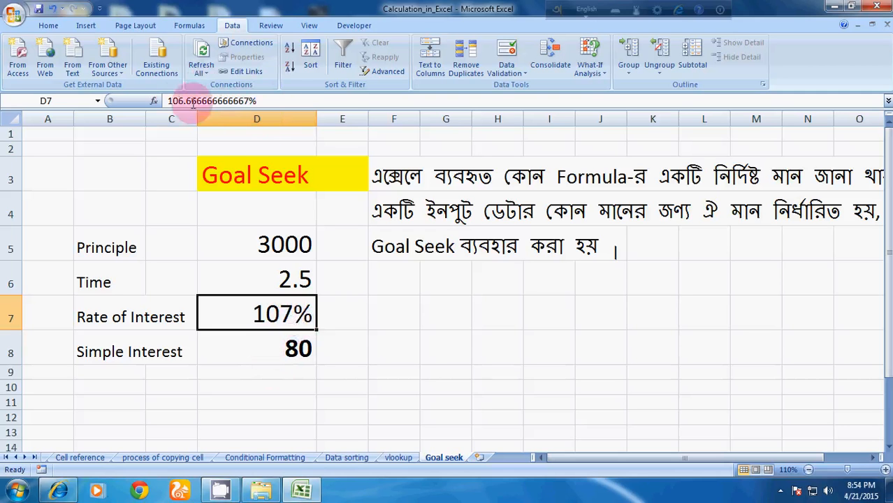
drag(168, 101, 257, 101)
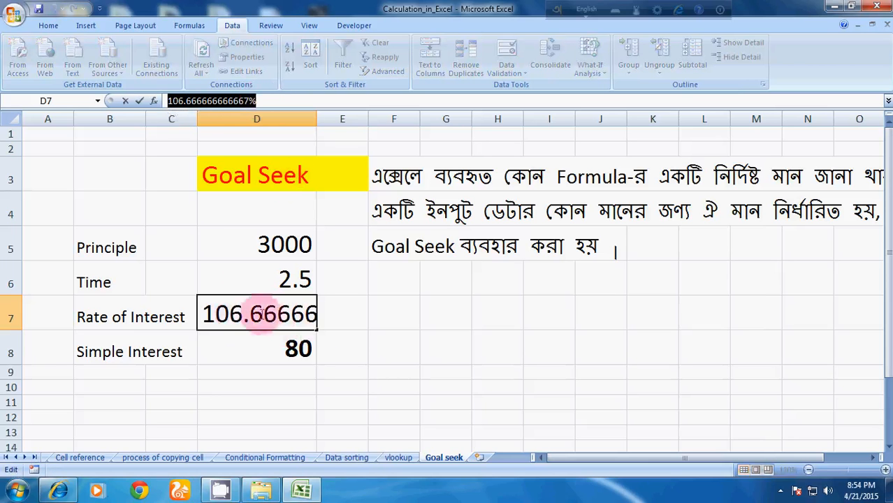
Clear the Simple Interest cell D8 and set the Rate of Interest in D7 to 3%
click(283, 353)
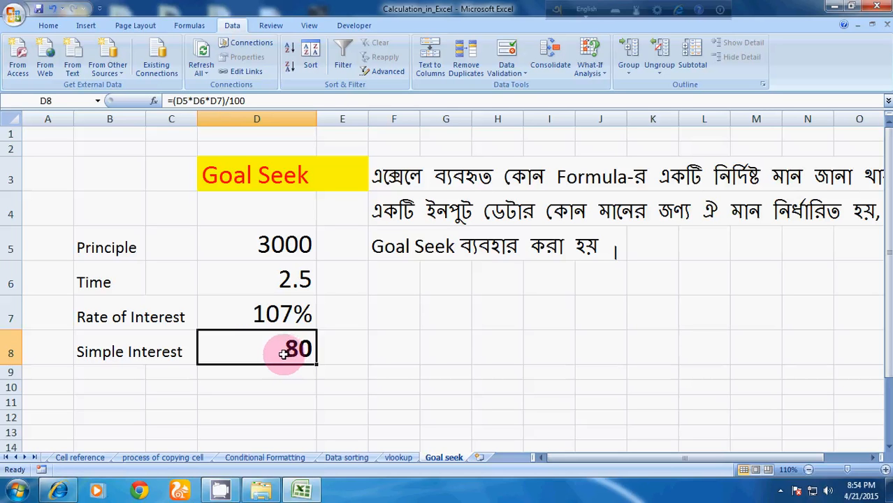
key(Delete)
click(290, 311)
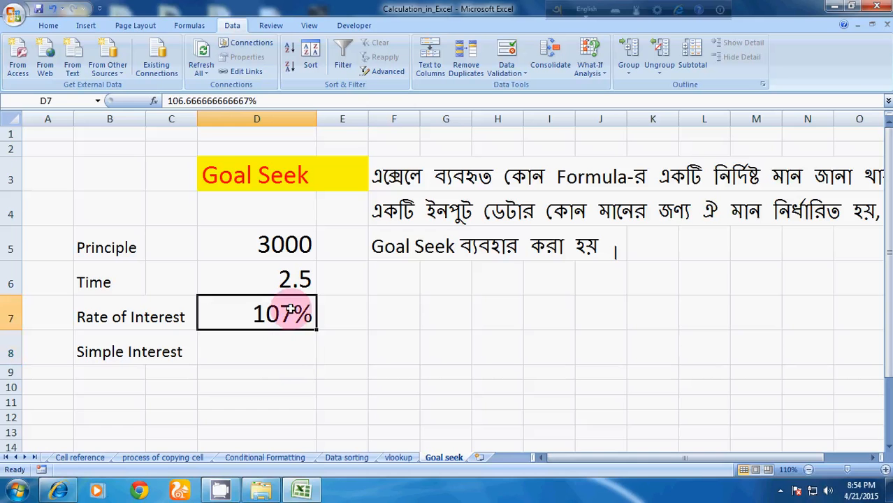
key(Delete)
text(3%)
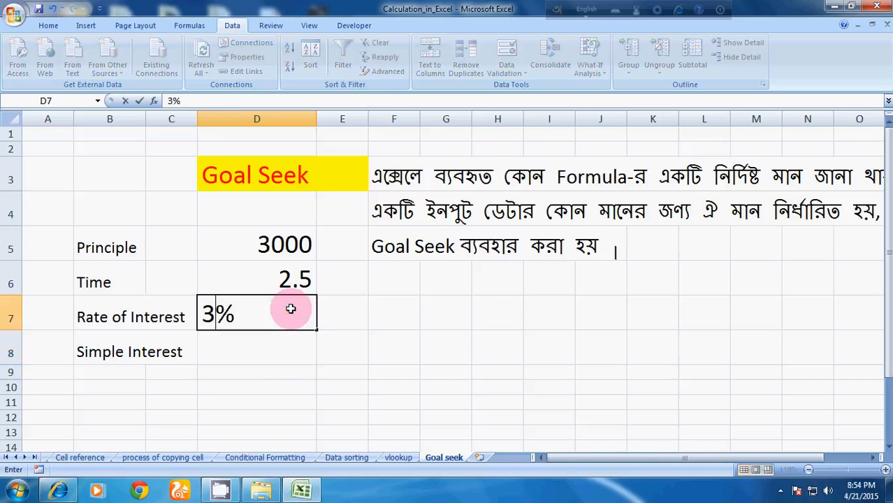
click(483, 365)
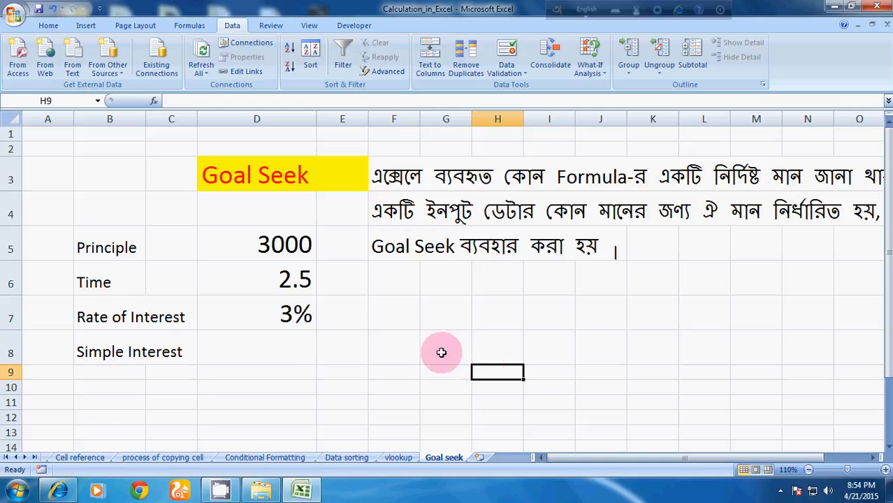
Enter the formula =D5*D6*D7/100 in the Simple Interest cell D8
click(300, 348)
text(=)
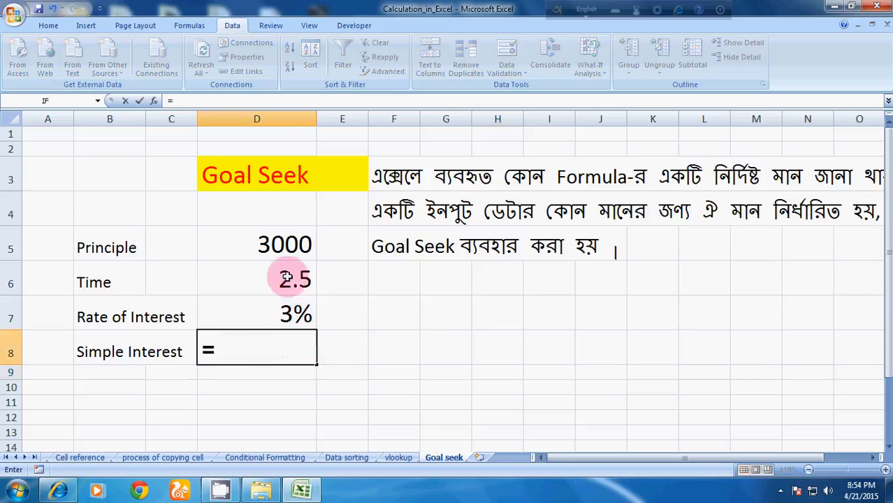
click(287, 248)
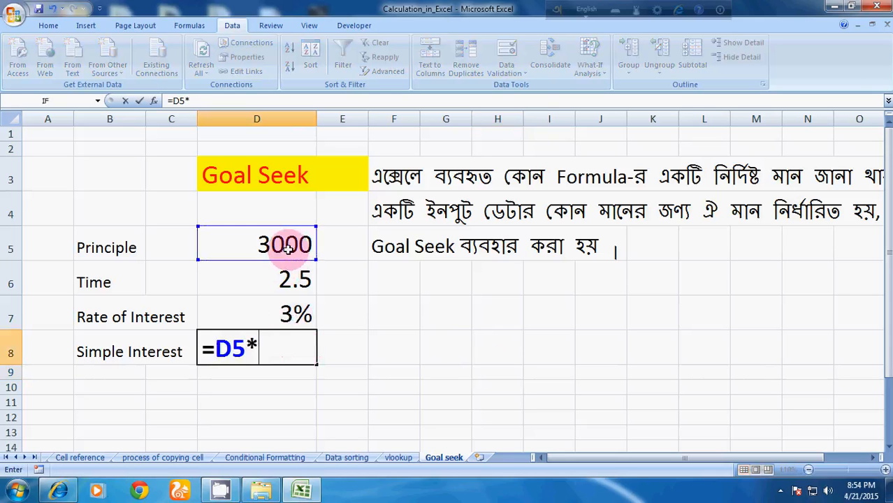
click(289, 278)
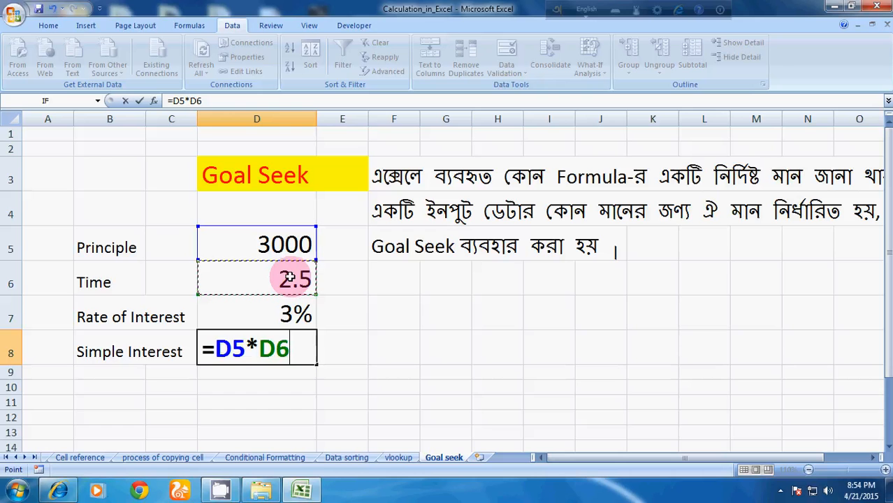
click(254, 317)
text(/100)
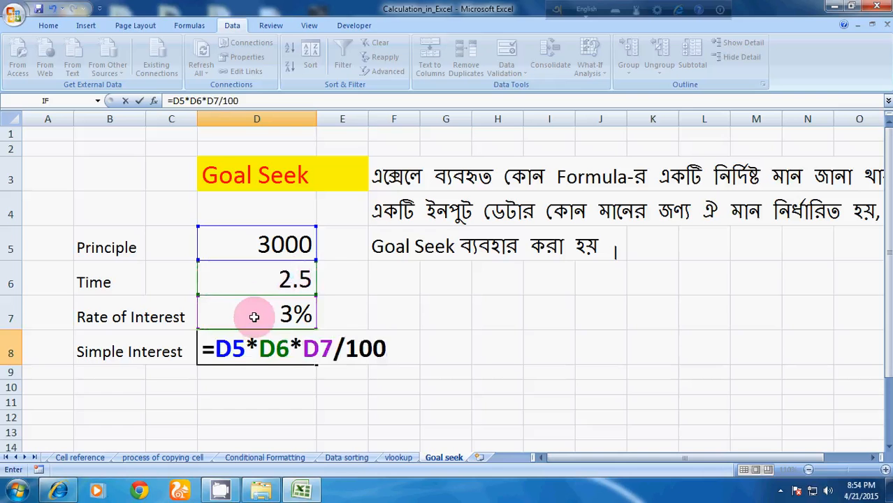
key(Return)
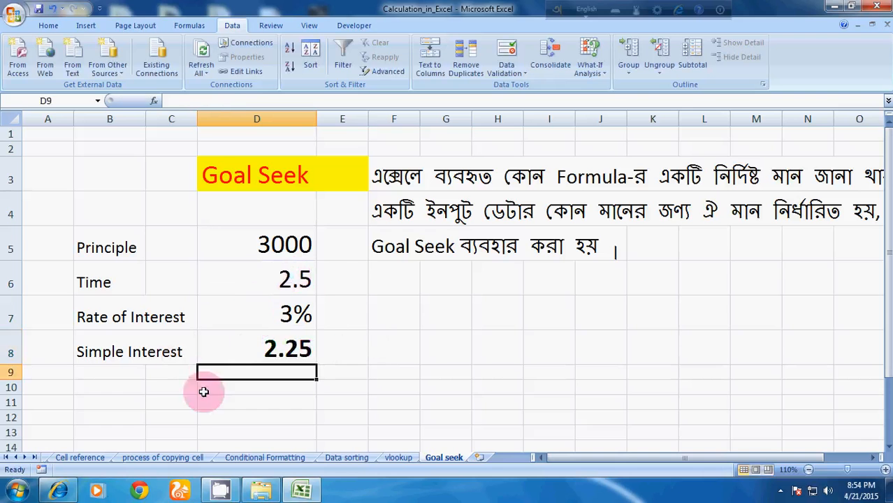
Edit the formula in D8 to wrap the multiplication in parentheses, giving =(D5*D6*D7)/100
click(269, 349)
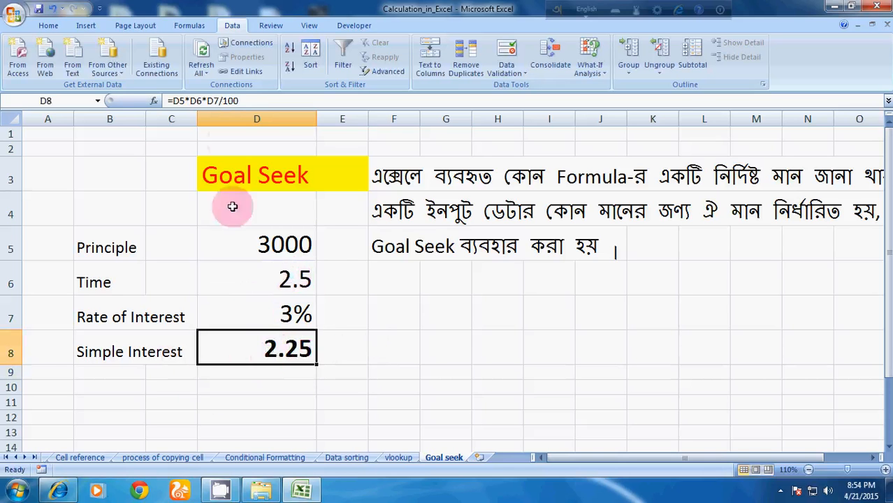
click(219, 100)
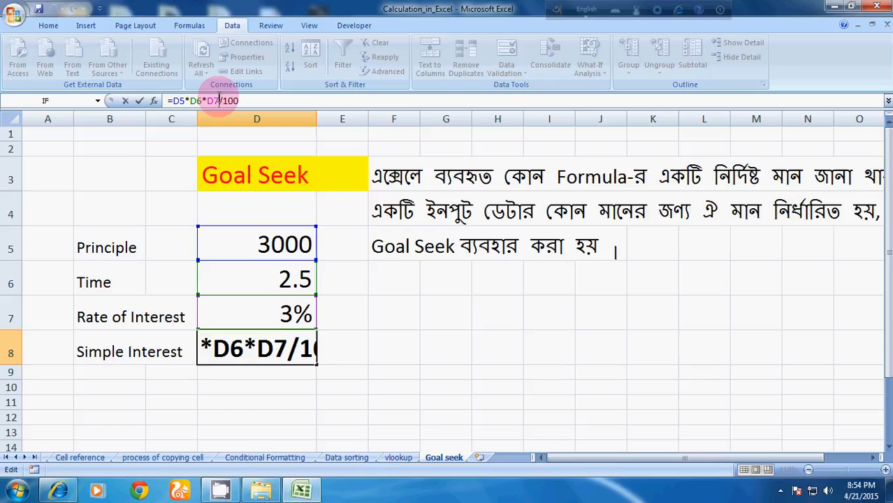
key(Left)
key(Left)
key(Left)
key(Left)
key(Left)
key(Left)
key(Left)
key(Left)
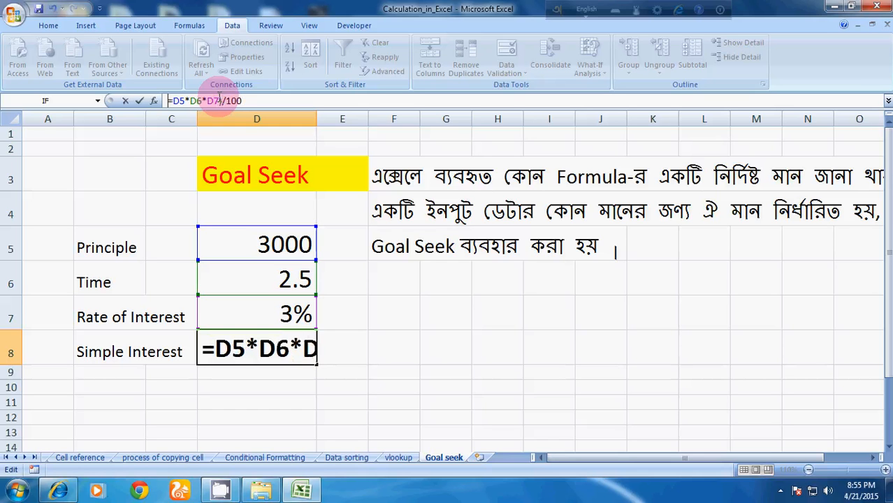
text(()
key(Return)
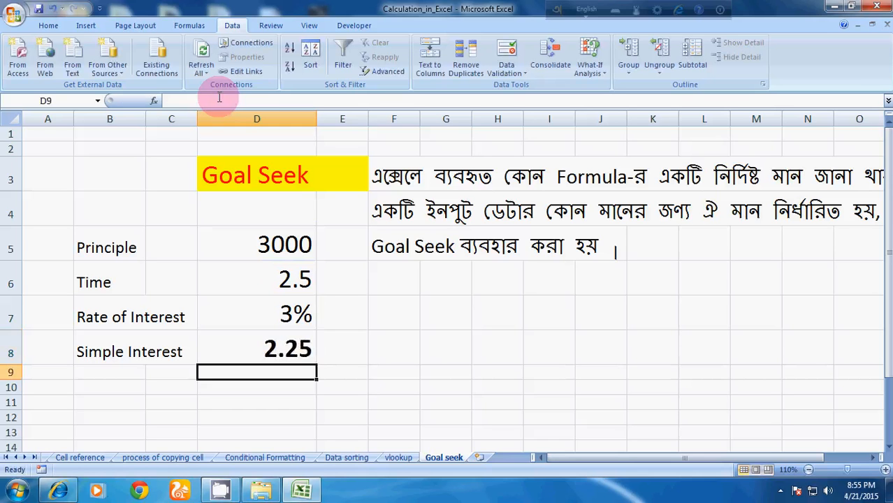
Run Goal Seek to set cell D8 to the value 10 by changing cell D7, and keep the solution
click(286, 346)
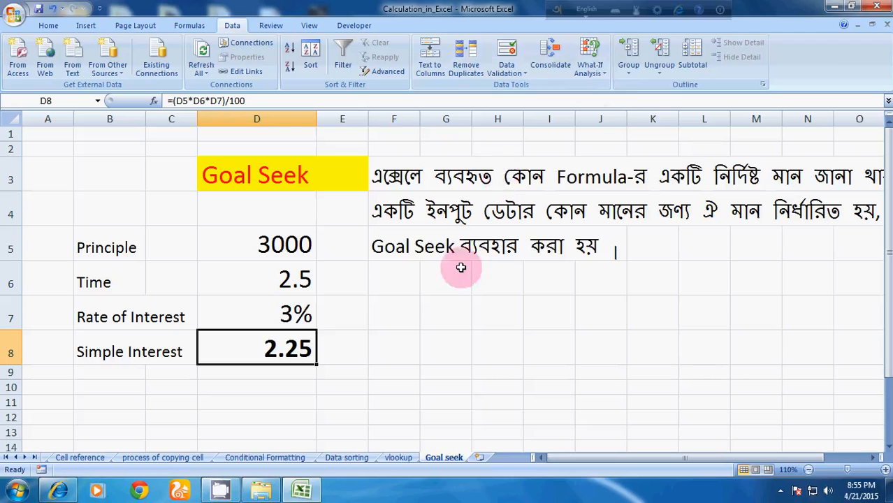
click(591, 61)
click(615, 102)
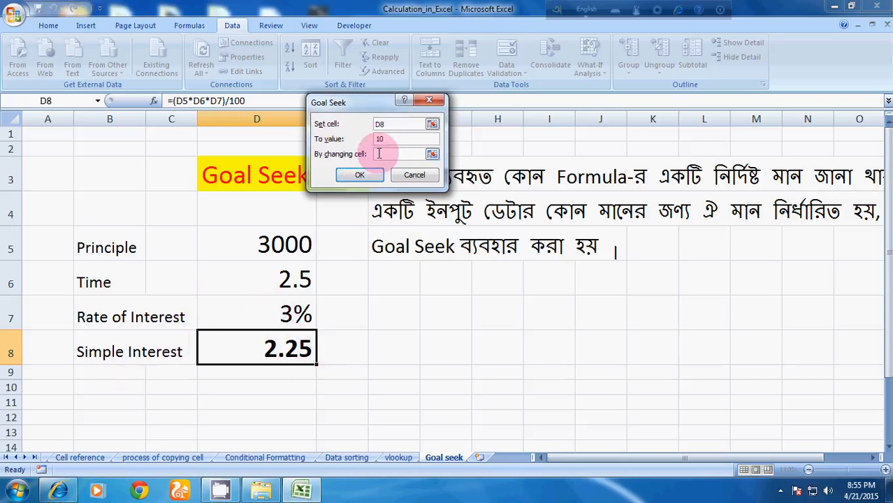
click(299, 298)
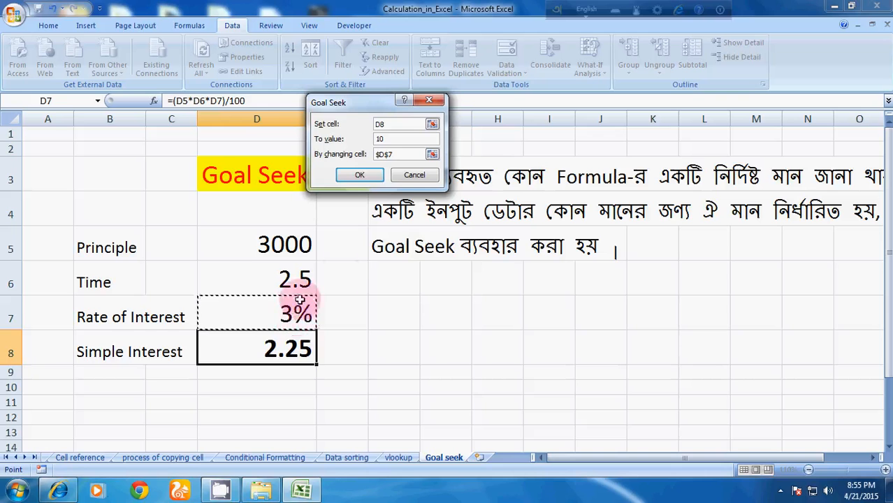
click(359, 174)
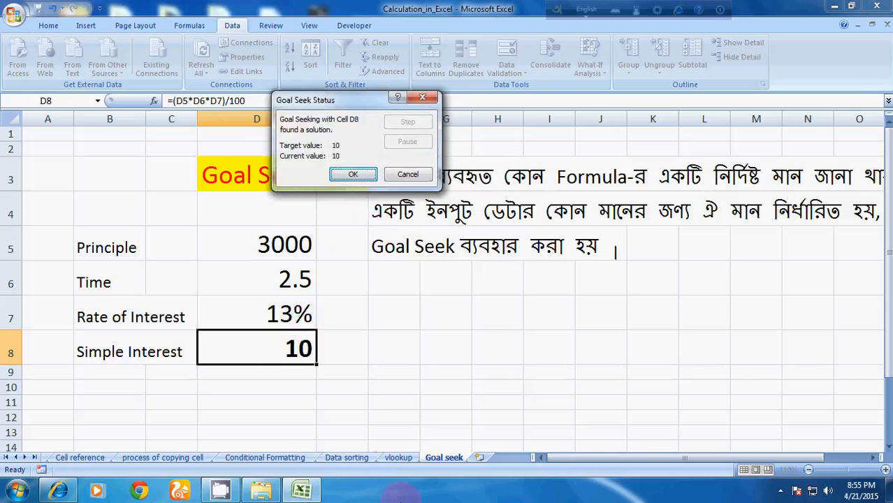
click(353, 174)
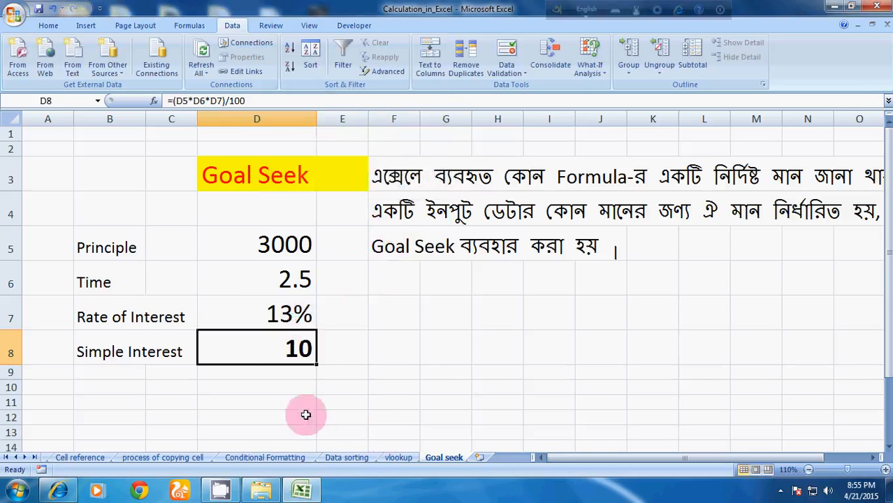